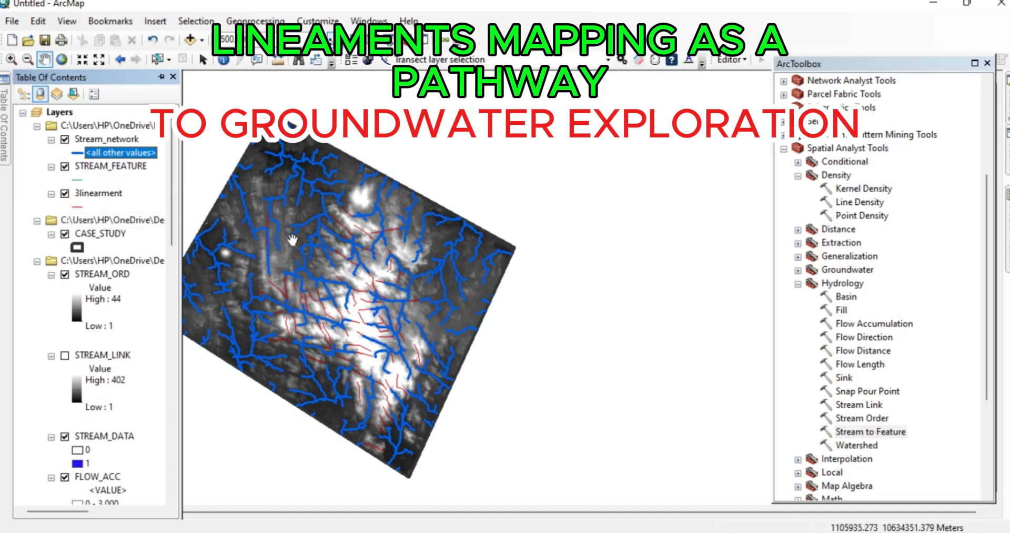
- Examine how the blue stream network relates to the red lineaments across the study-area raster
scroll(293, 240, down, 1)
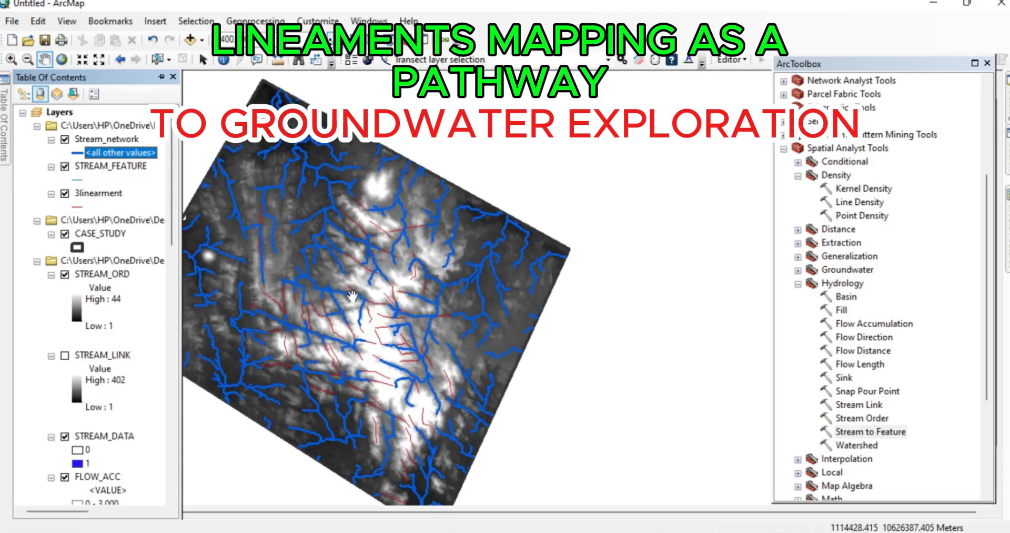
scroll(352, 296, down, 1)
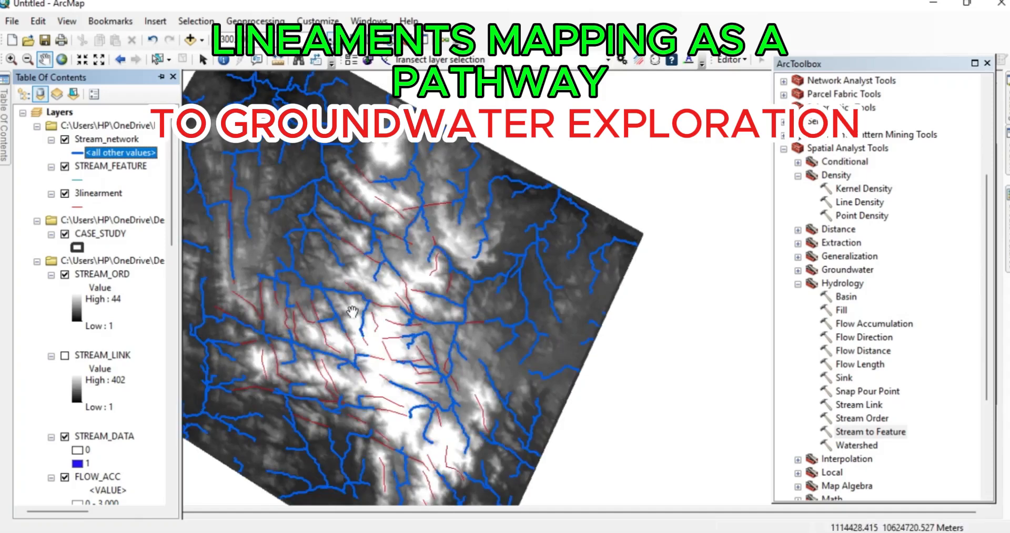
drag(352, 311, 412, 242)
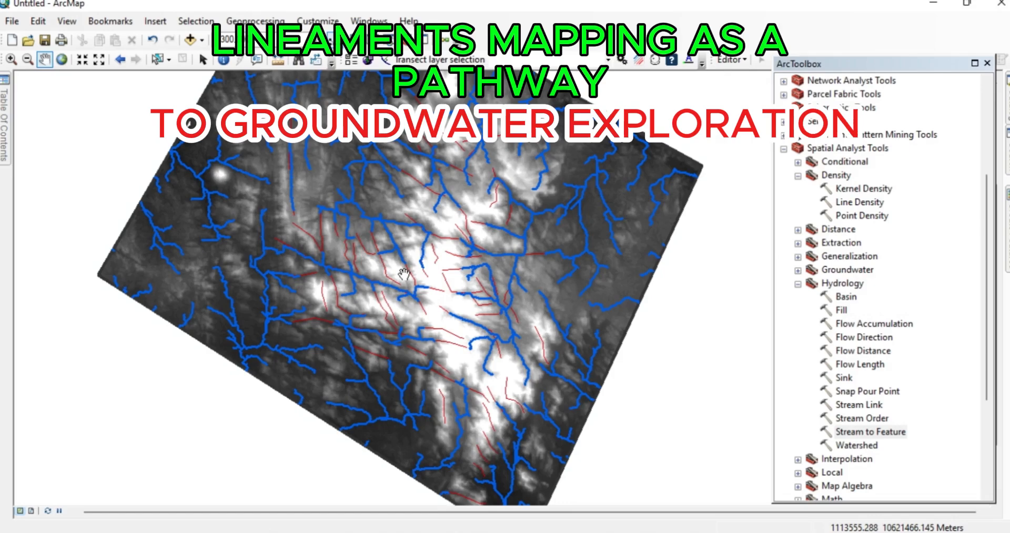
scroll(404, 274, up, 2)
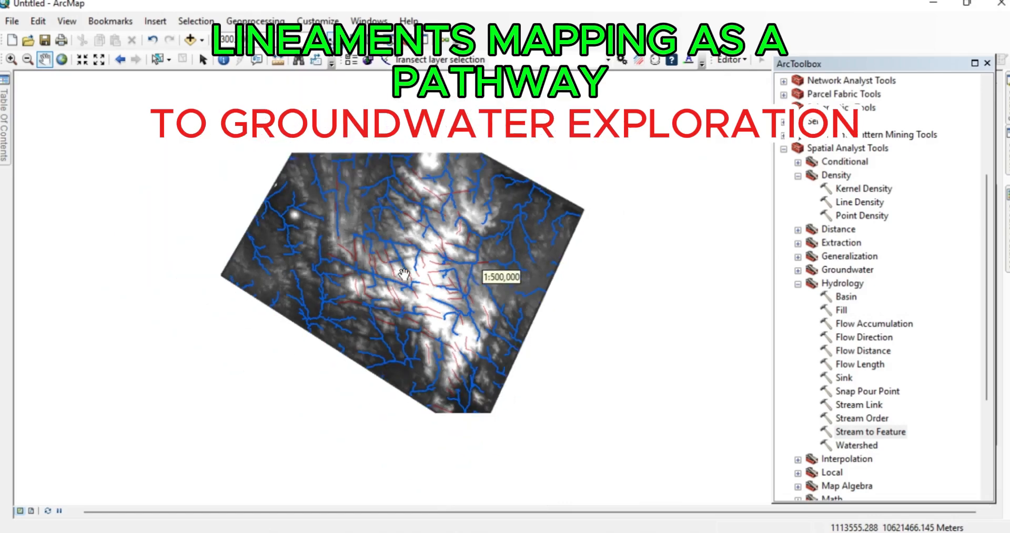
scroll(404, 273, down, 2)
scroll(404, 273, down, 2)
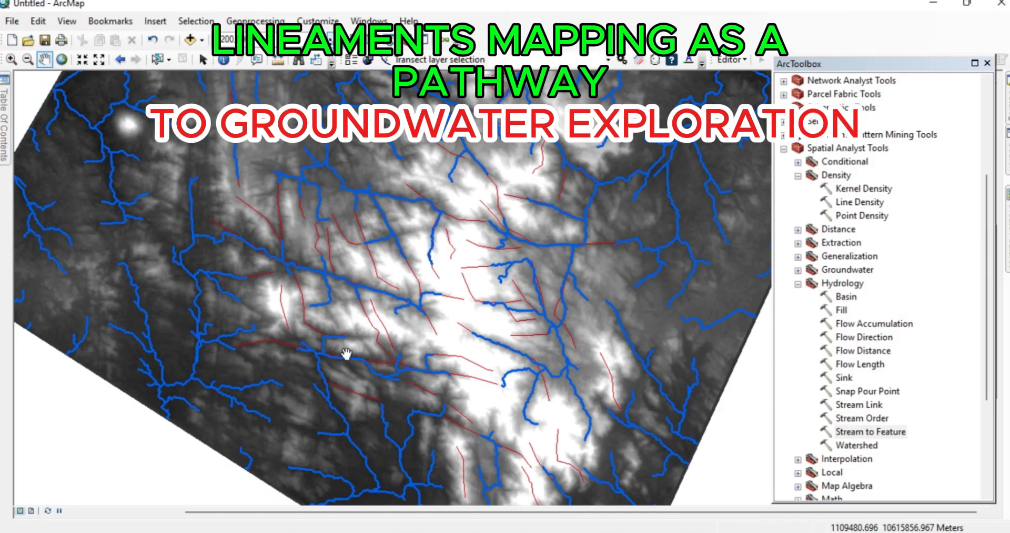
scroll(346, 353, up, 2)
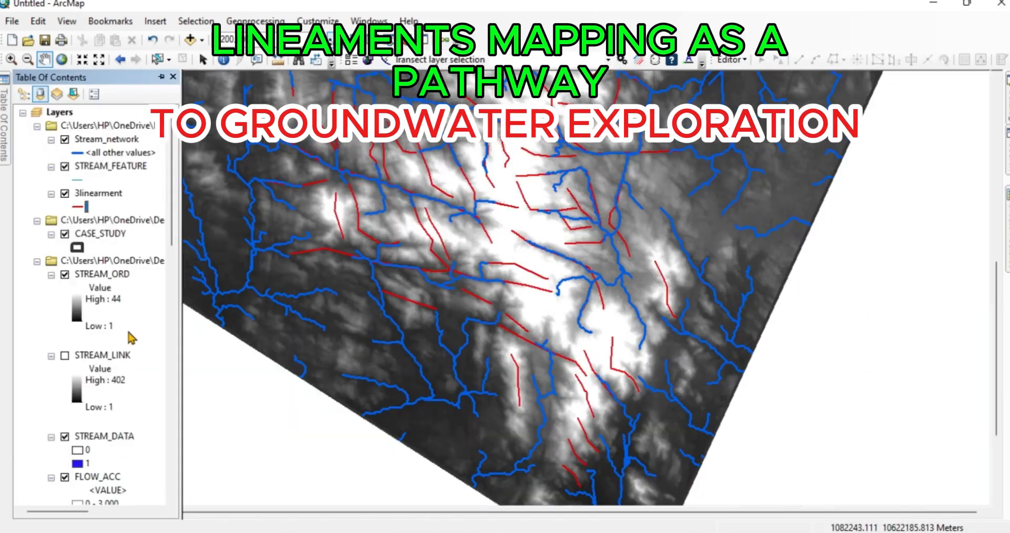
- Turn on the linear_den lineament density layer and return to panning the map
scroll(132, 341, down, 5)
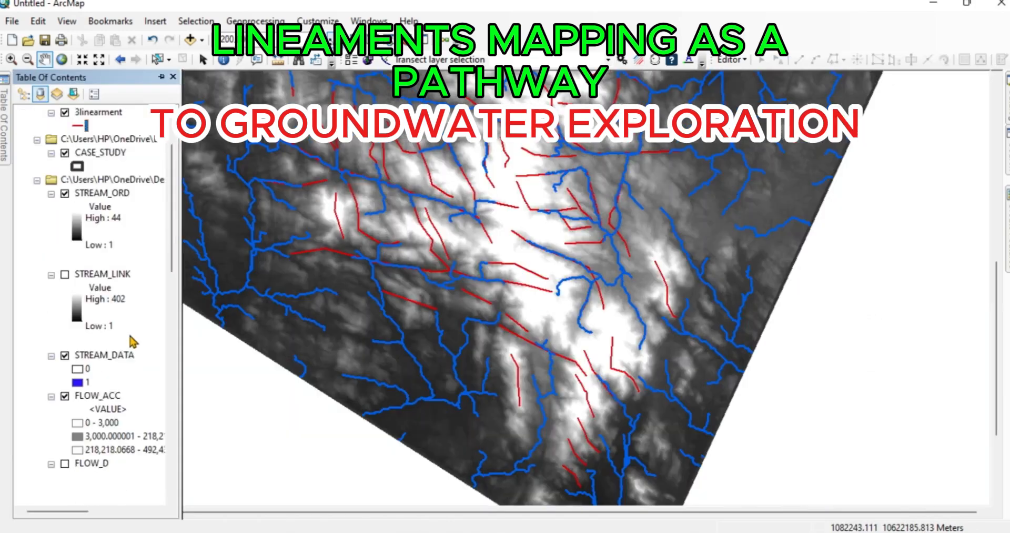
scroll(133, 341, down, 3)
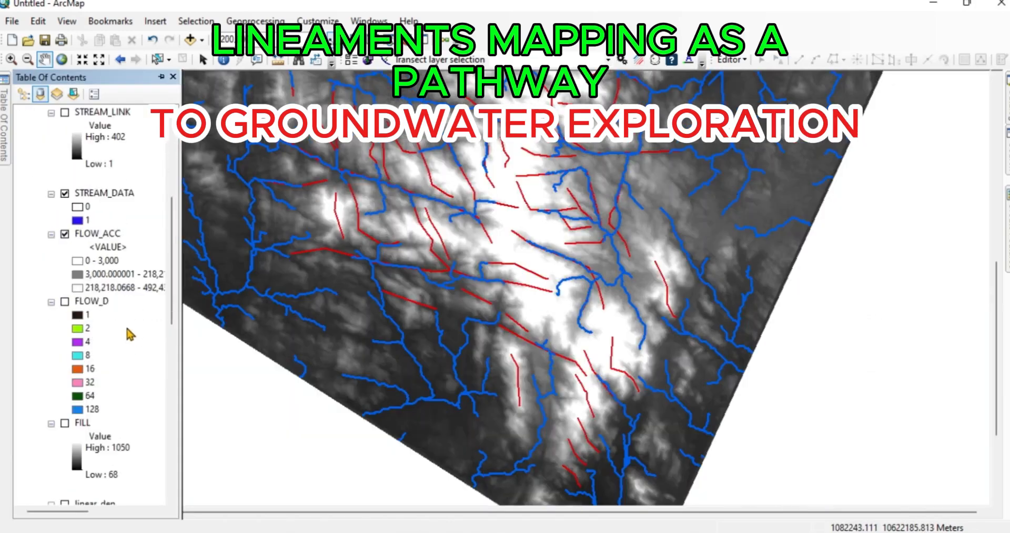
scroll(129, 334, down, 5)
scroll(129, 334, down, 1)
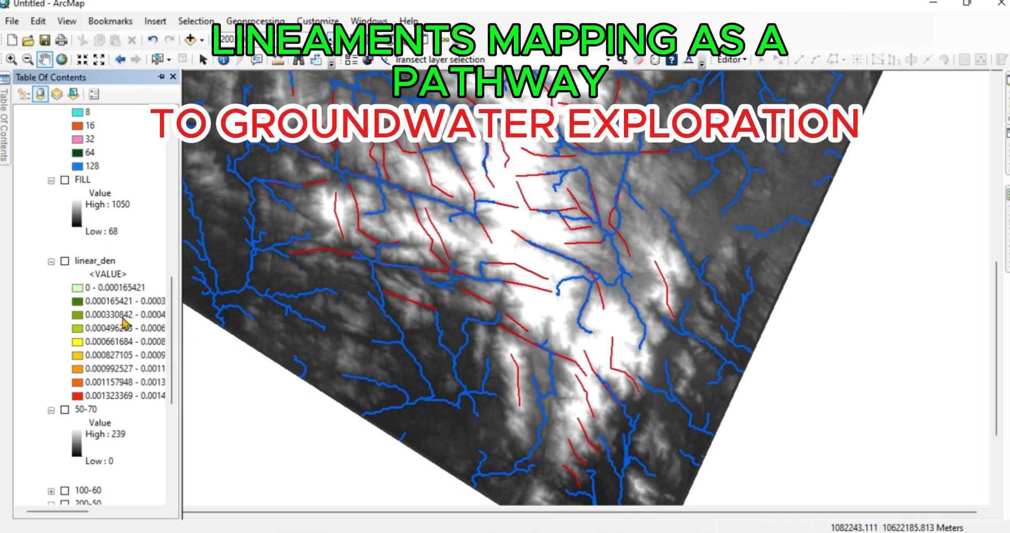
click(63, 261)
click(64, 261)
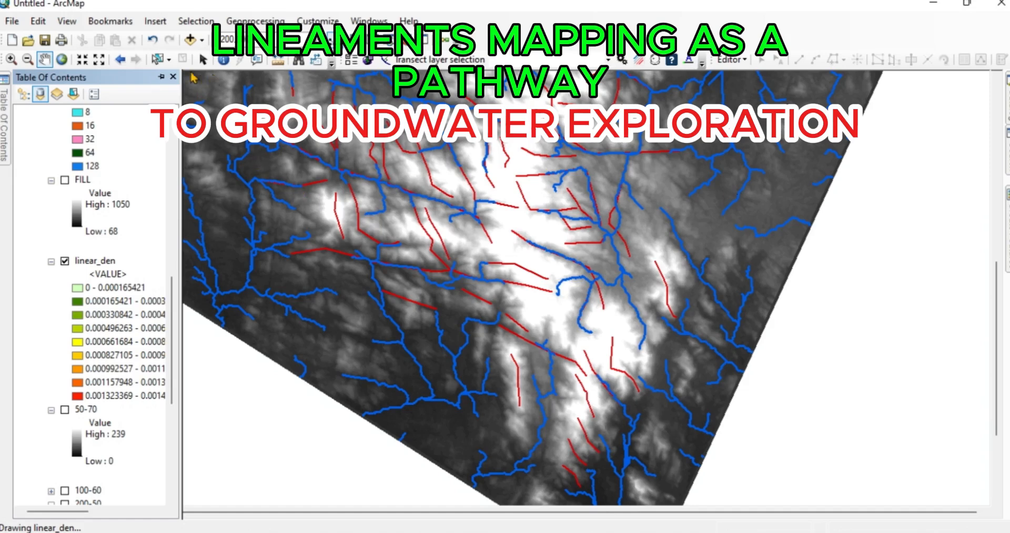
click(43, 60)
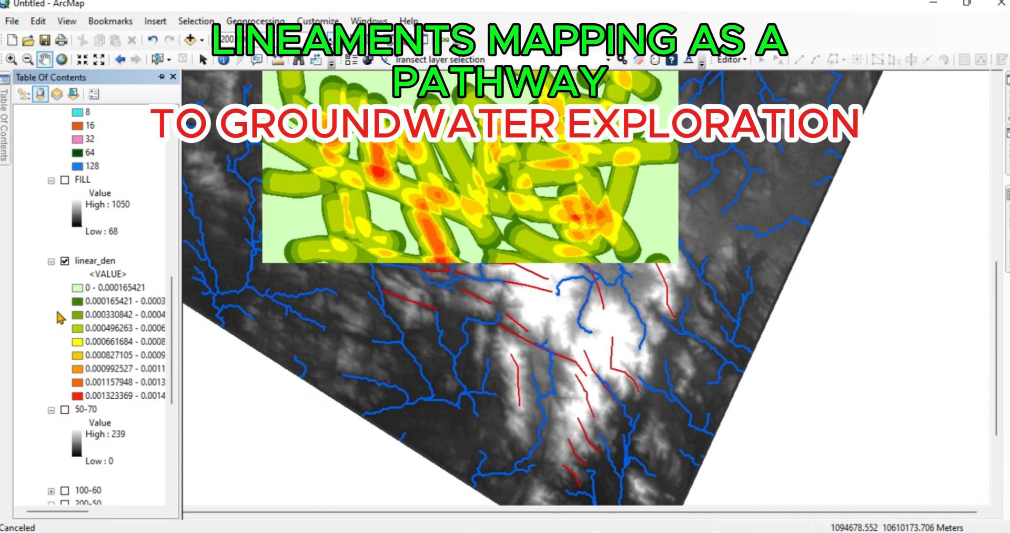
- Set the lowest linear_den class, 0 - 0.000165421, to No Color and view the density zones over the study area
right_click(78, 288)
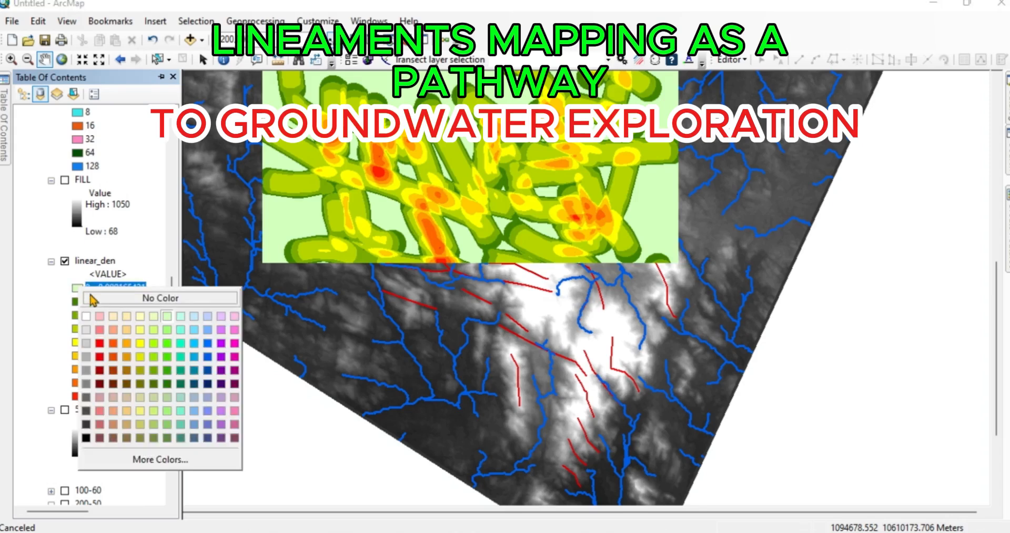
click(141, 301)
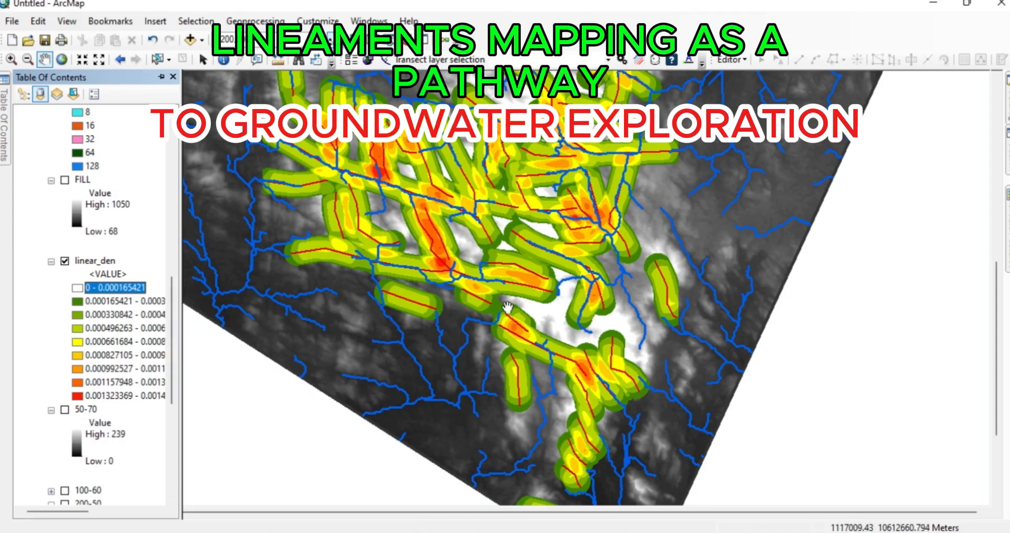
scroll(507, 307, down, 1)
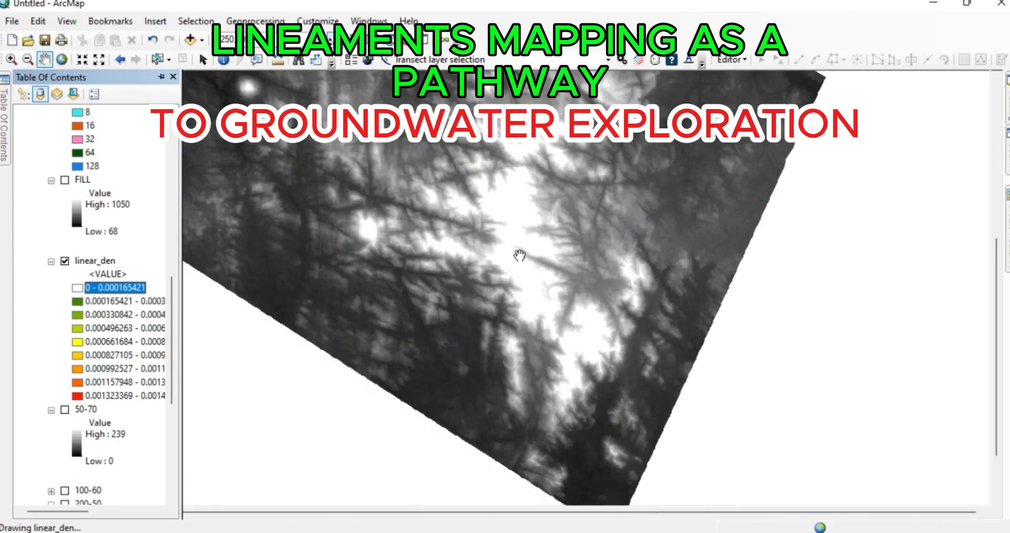
scroll(517, 163, down, 1)
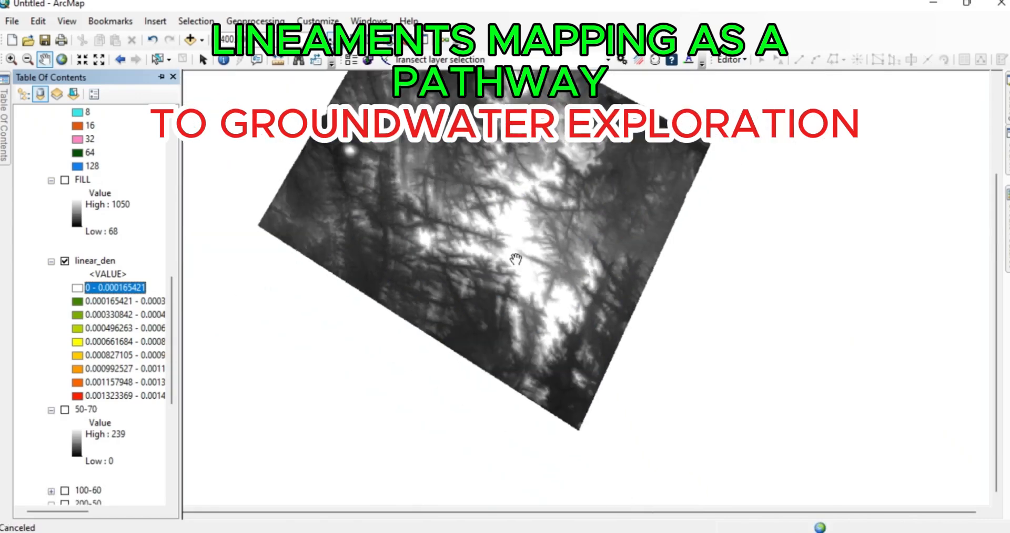
drag(507, 222, 503, 313)
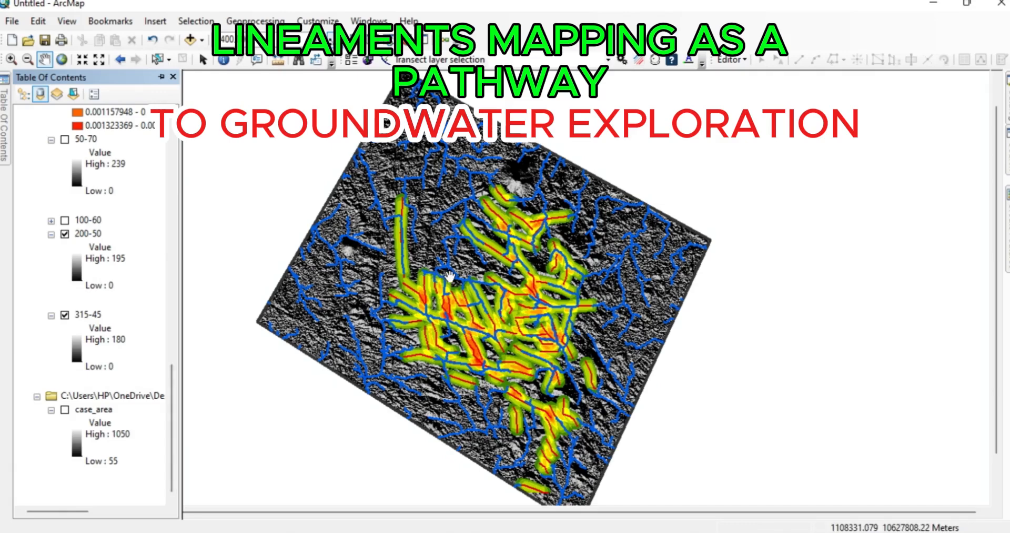
- Give the 315-45 hillshade layer the green-yellow-red-brown-white color ramp and invert it
scroll(449, 275, up, 1)
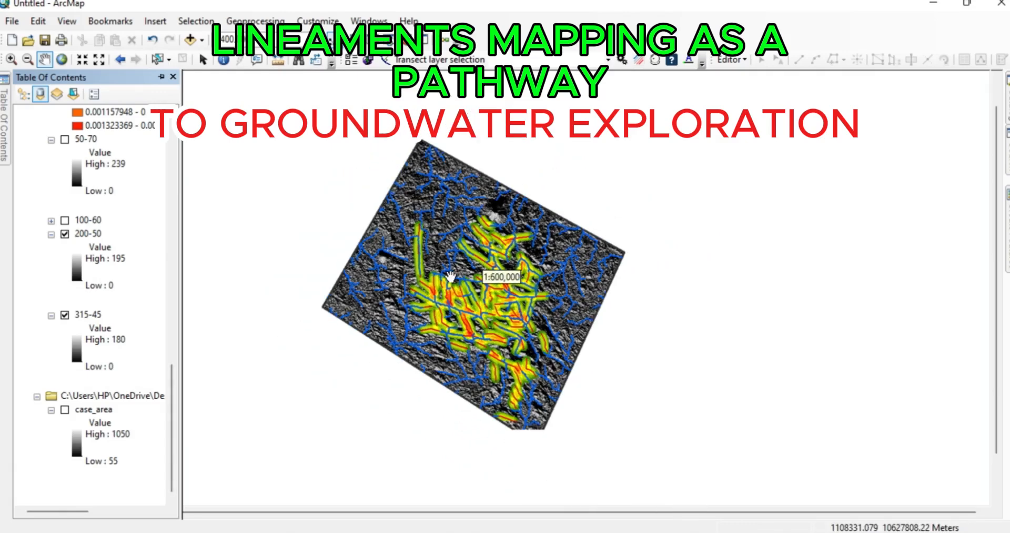
scroll(450, 276, down, 2)
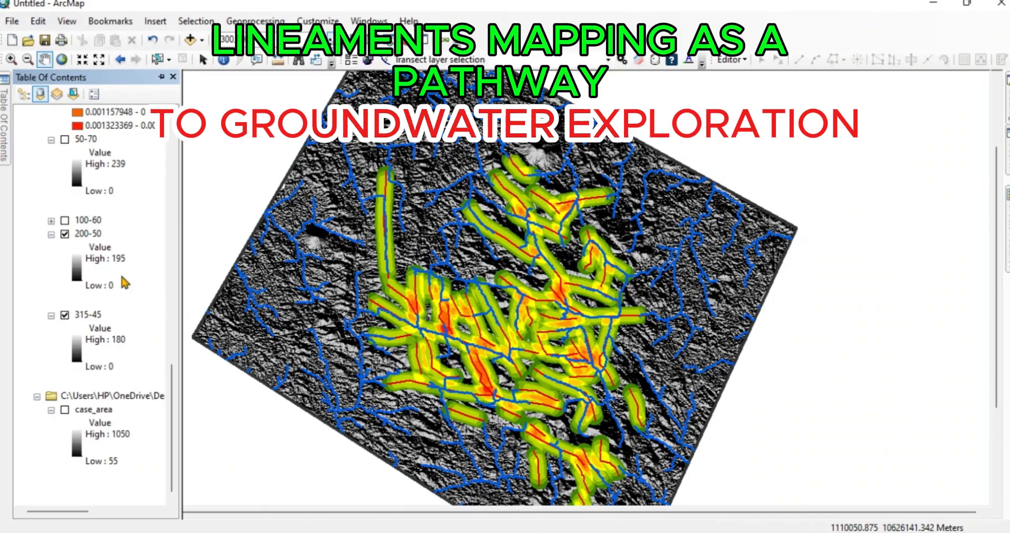
click(76, 352)
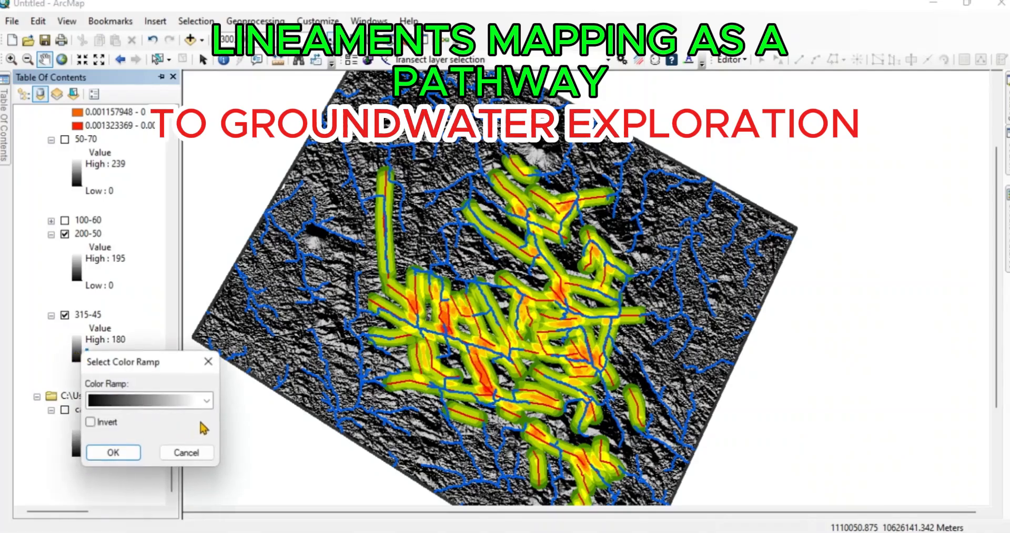
click(206, 402)
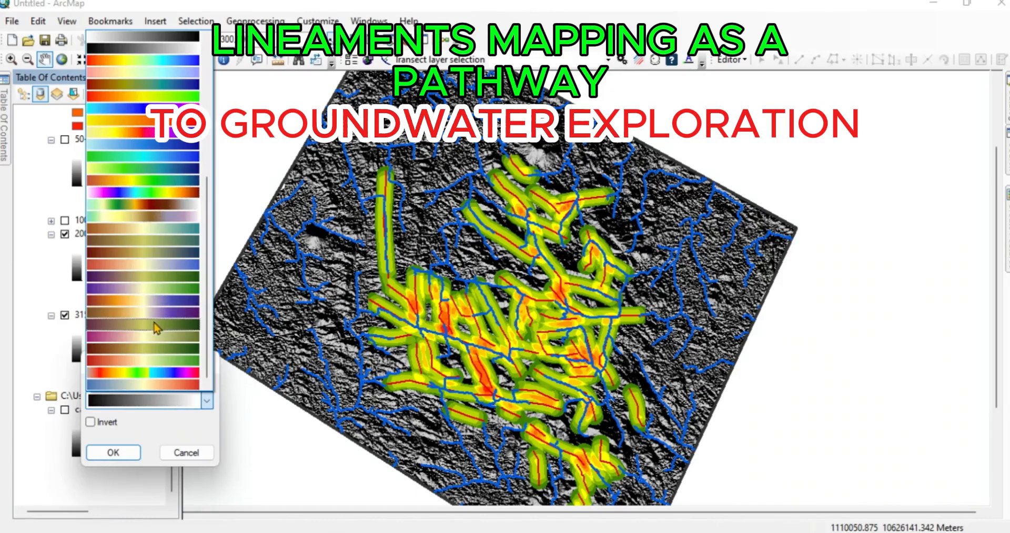
click(150, 204)
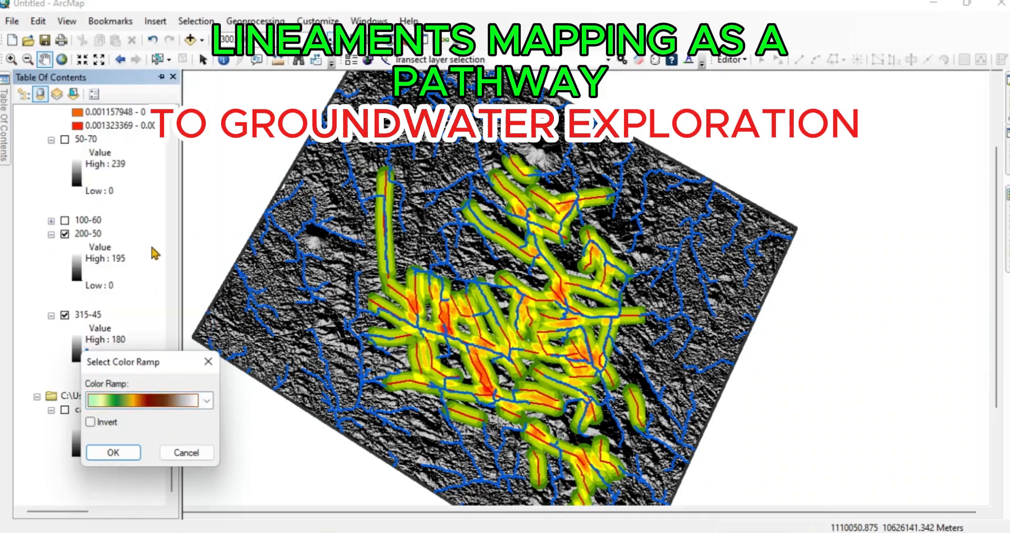
click(208, 401)
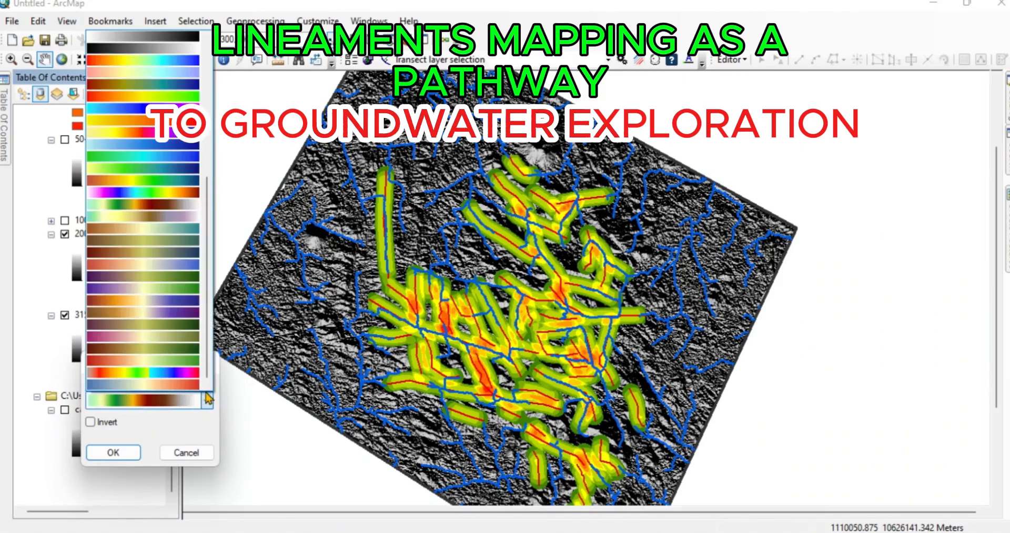
click(151, 210)
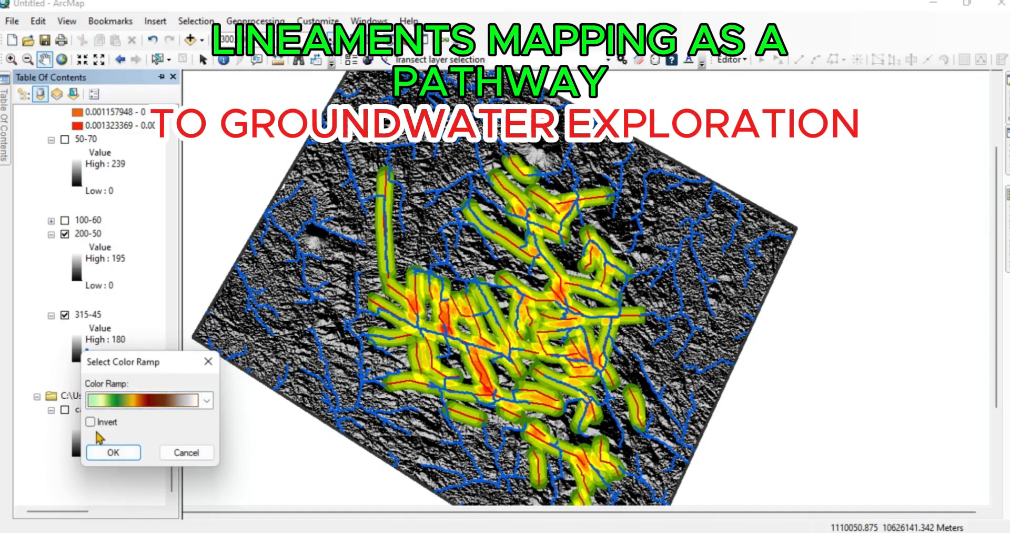
click(90, 421)
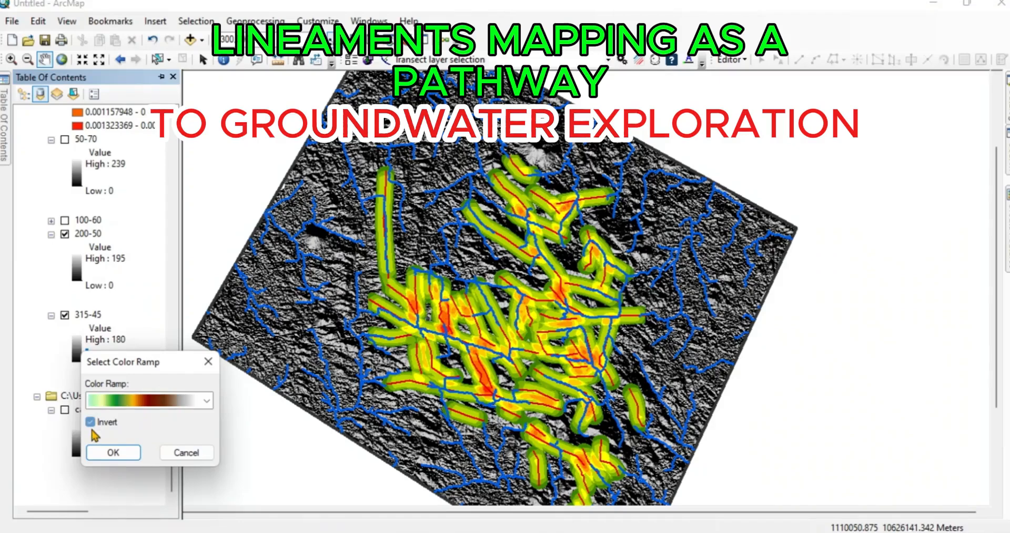
click(112, 451)
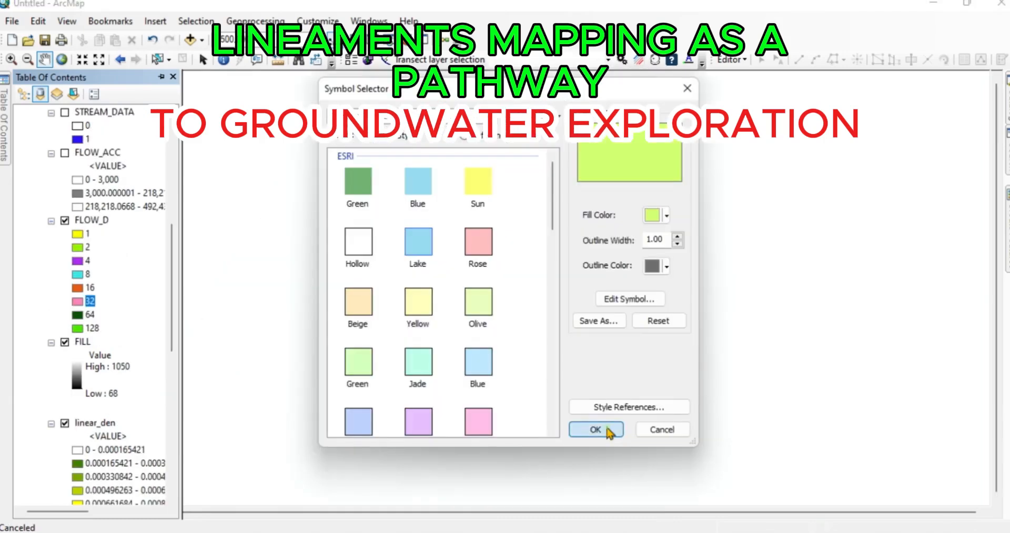
- Apply the light yellow-green fill to FLOW_D class 32 and set class 8's fill to Dark Umber
click(604, 423)
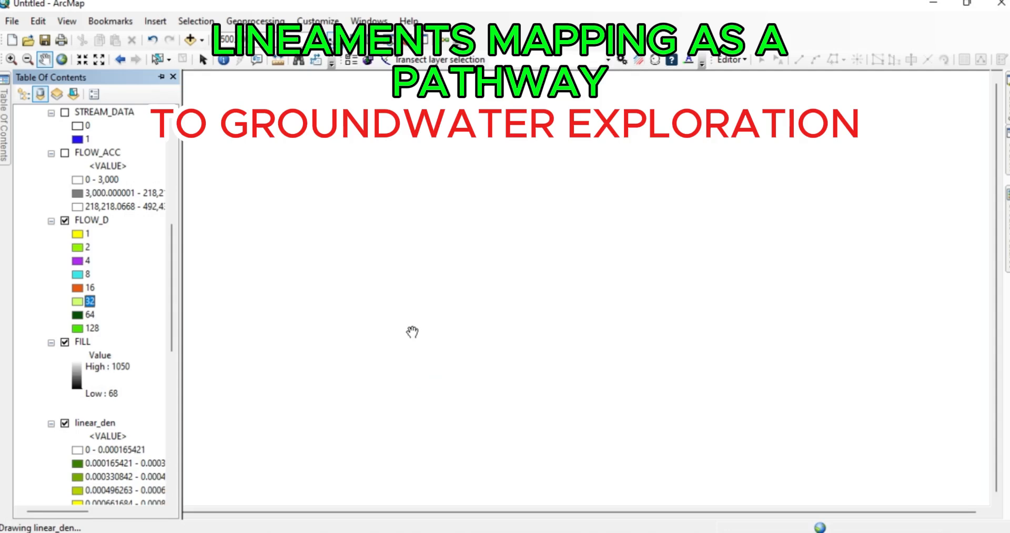
double_click(77, 275)
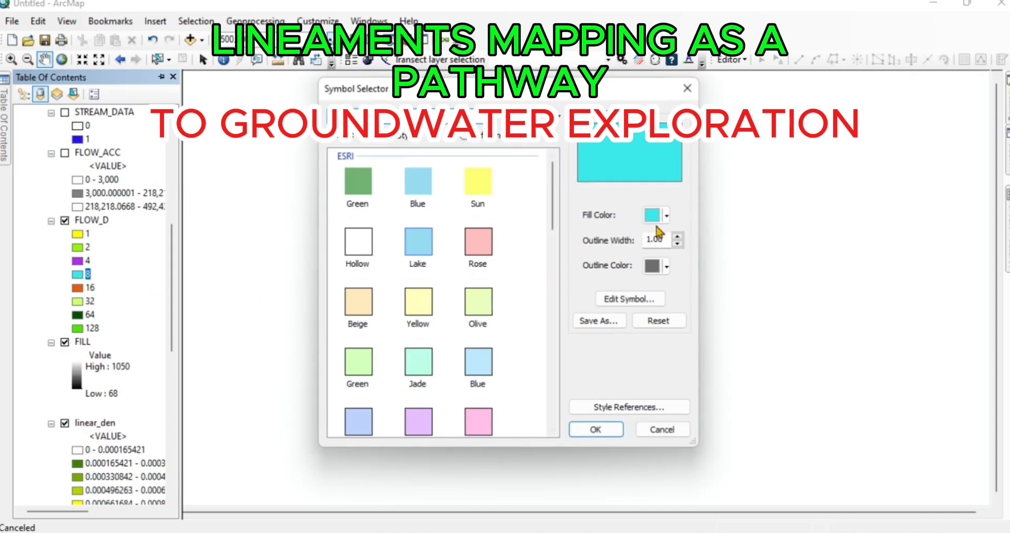
click(667, 216)
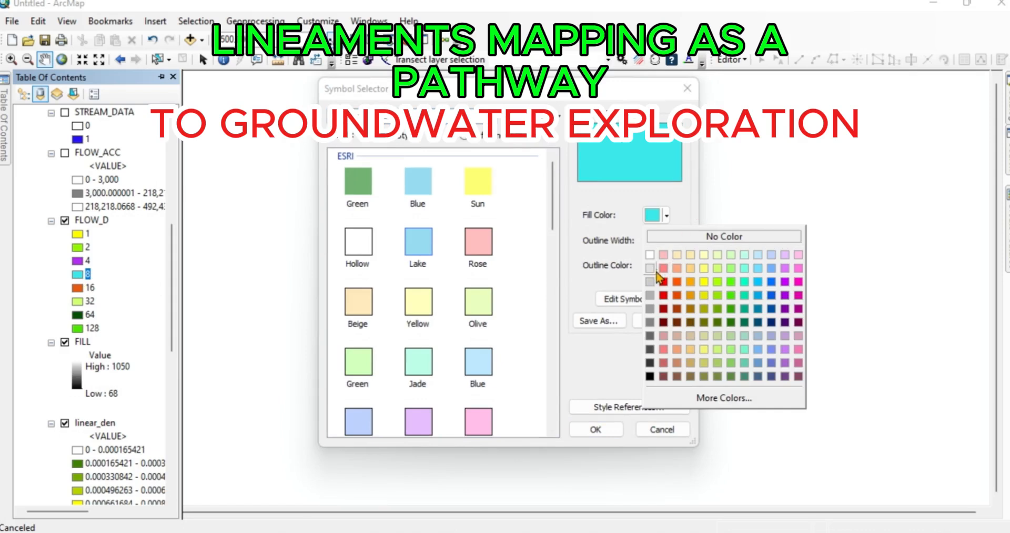
click(665, 324)
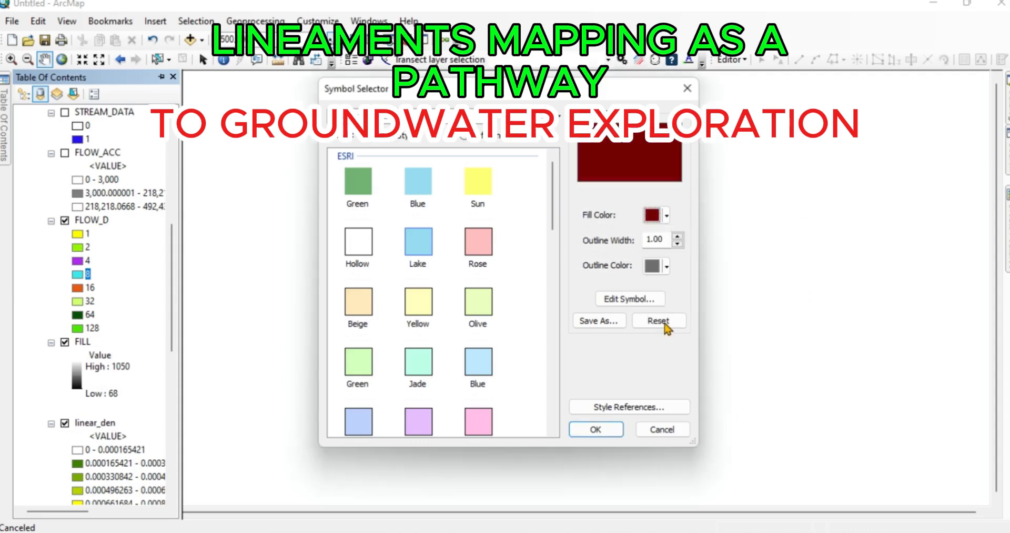
click(595, 431)
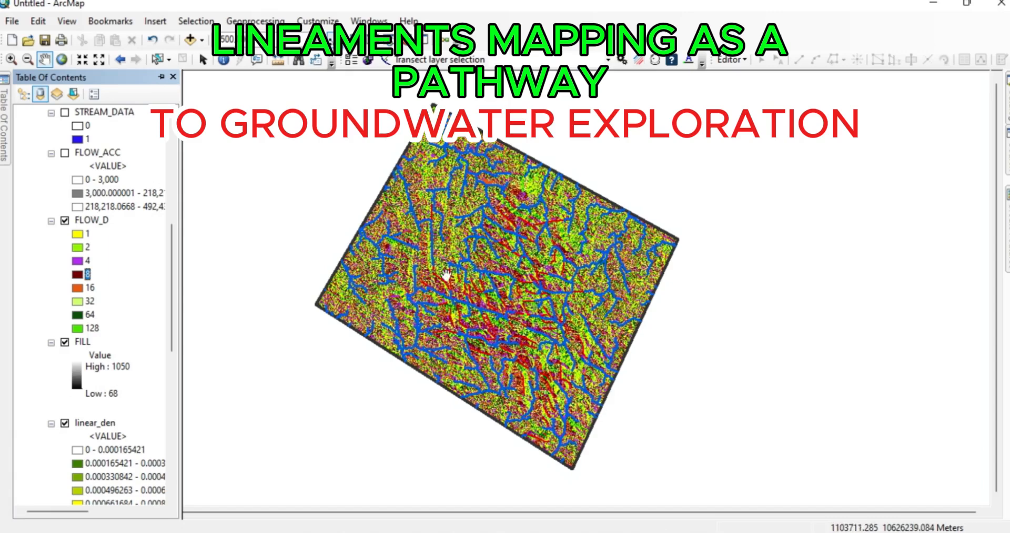
scroll(483, 284, up, 2)
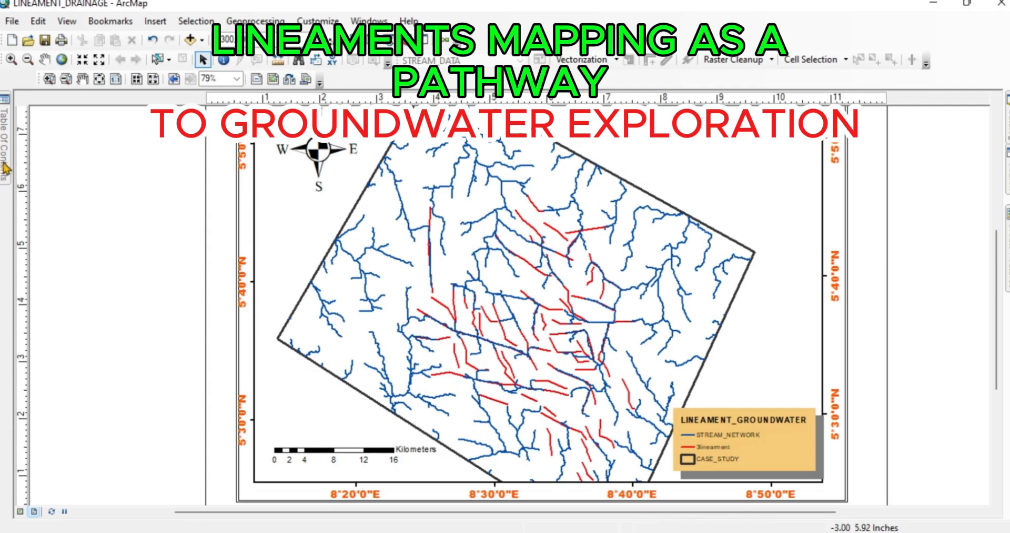
- Hide the Stream_network layer in the LINEAMENT_DRAINAGE map layout
mouse_move(6, 168)
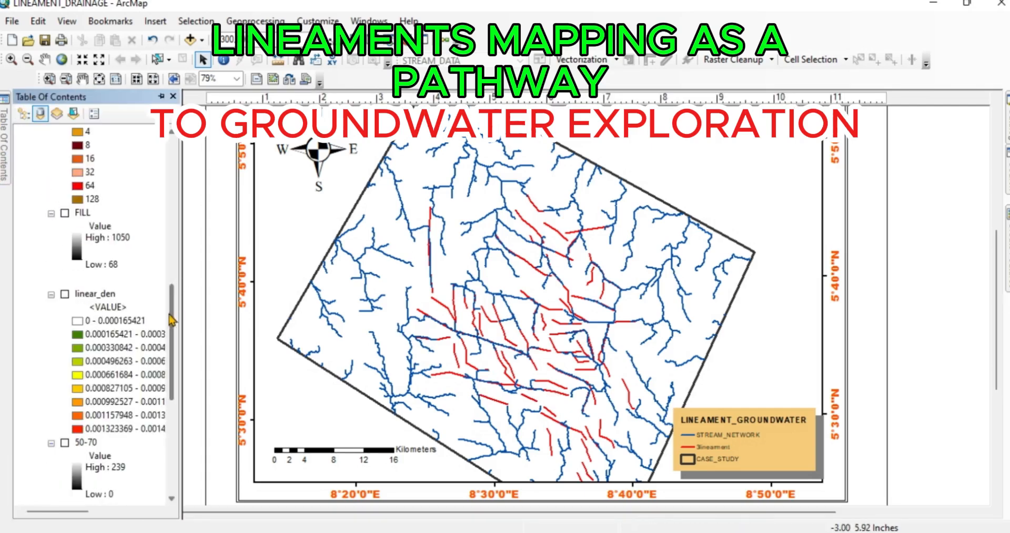
drag(171, 320, 142, 163)
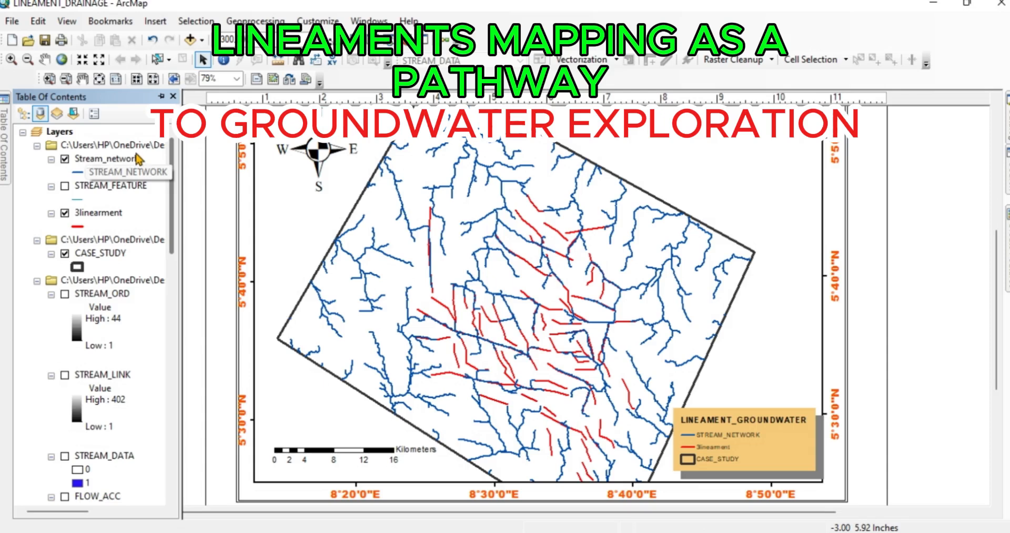
click(62, 159)
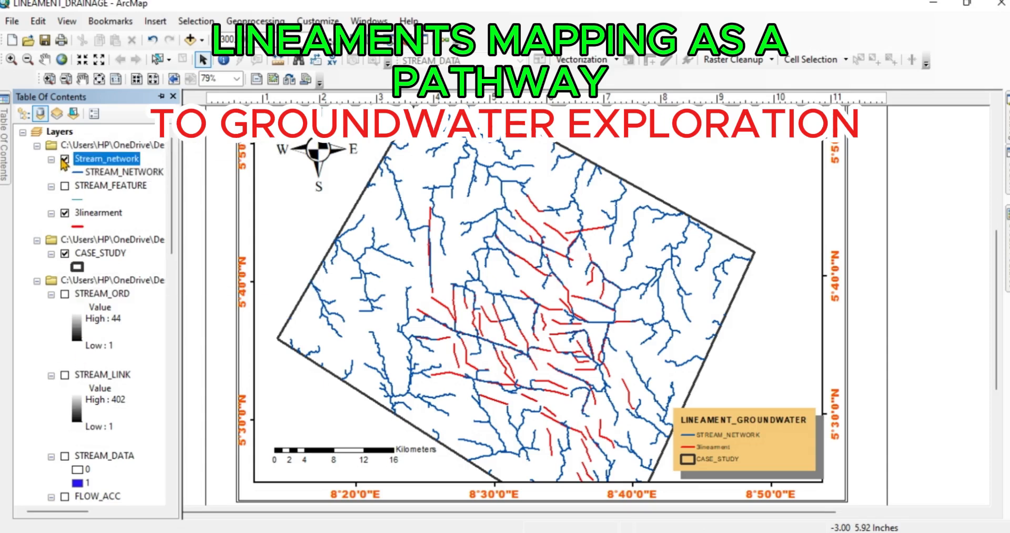
click(64, 159)
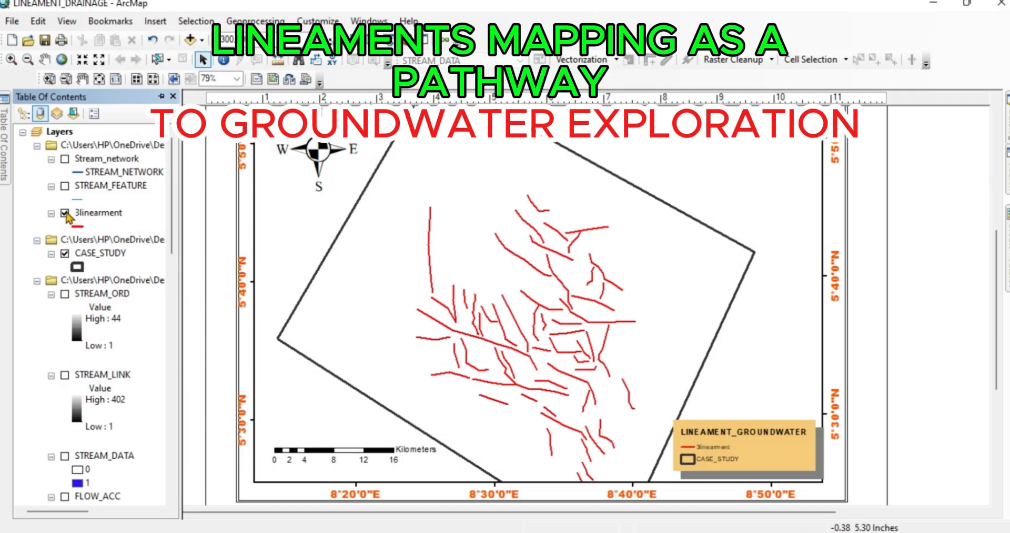
- Show the Stream_network layer in the layout and compare the drainage with the 3linearment layer hidden and shown
click(65, 159)
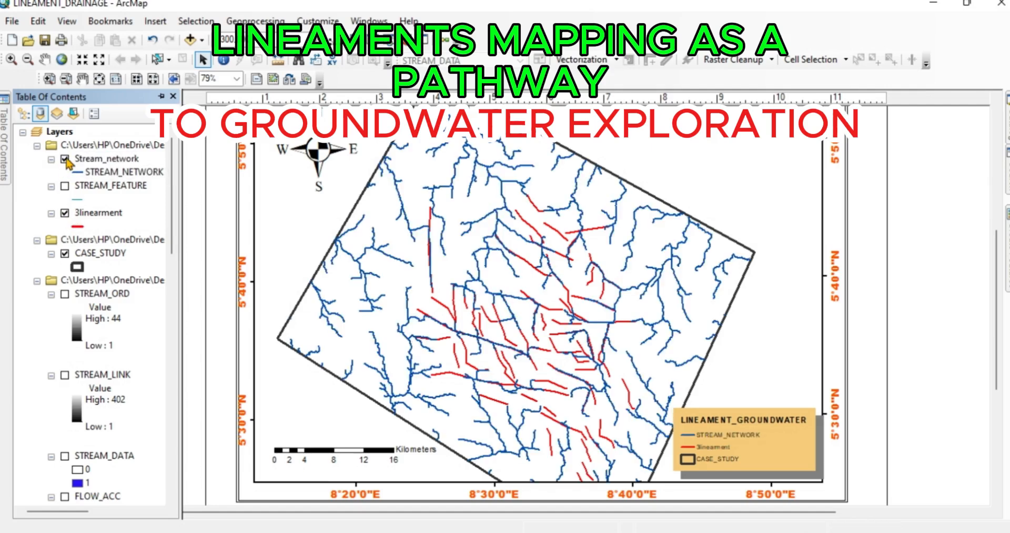
click(65, 213)
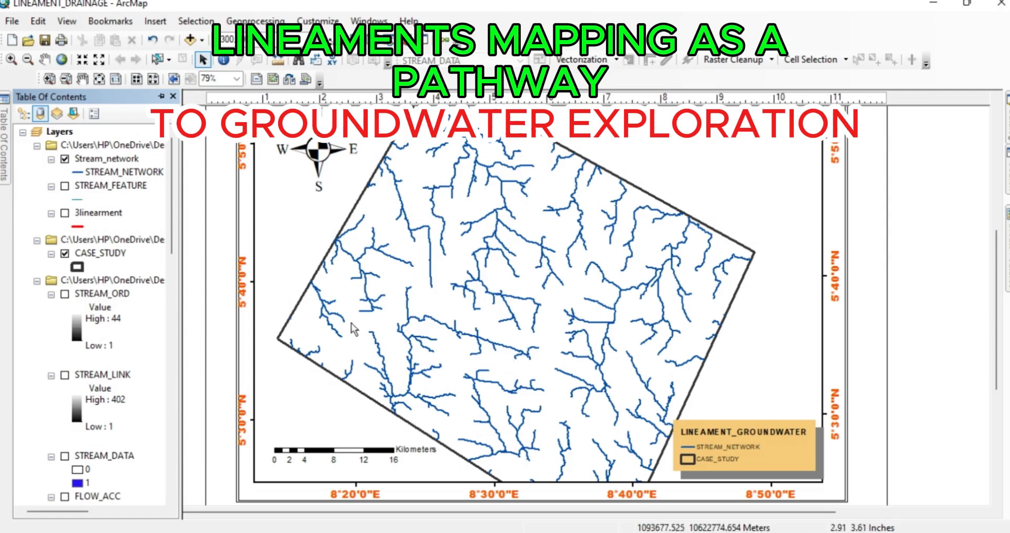
click(66, 214)
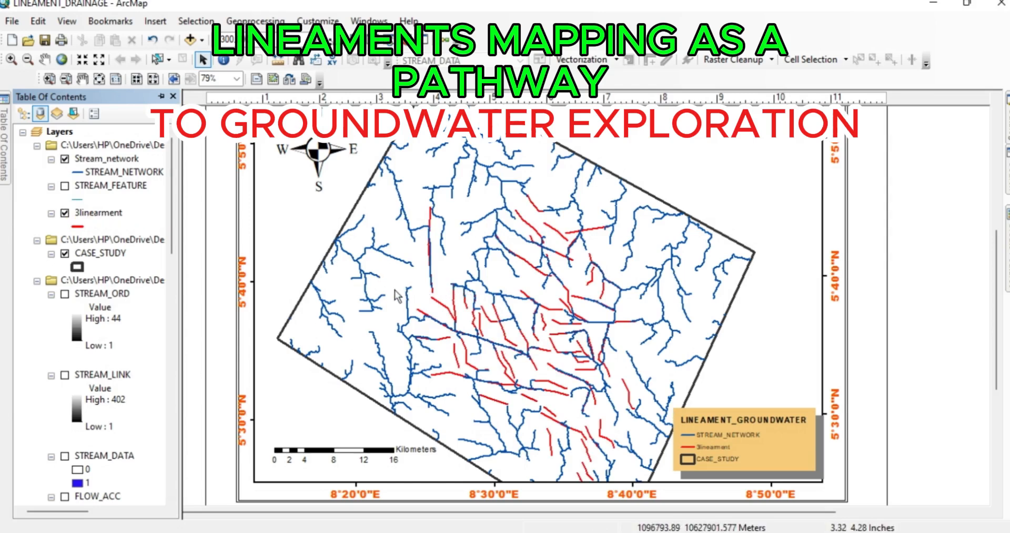
- Compare the lineaments and streams against the case_area raster, and view the full map layout with that raster hidden
drag(173, 240, 190, 483)
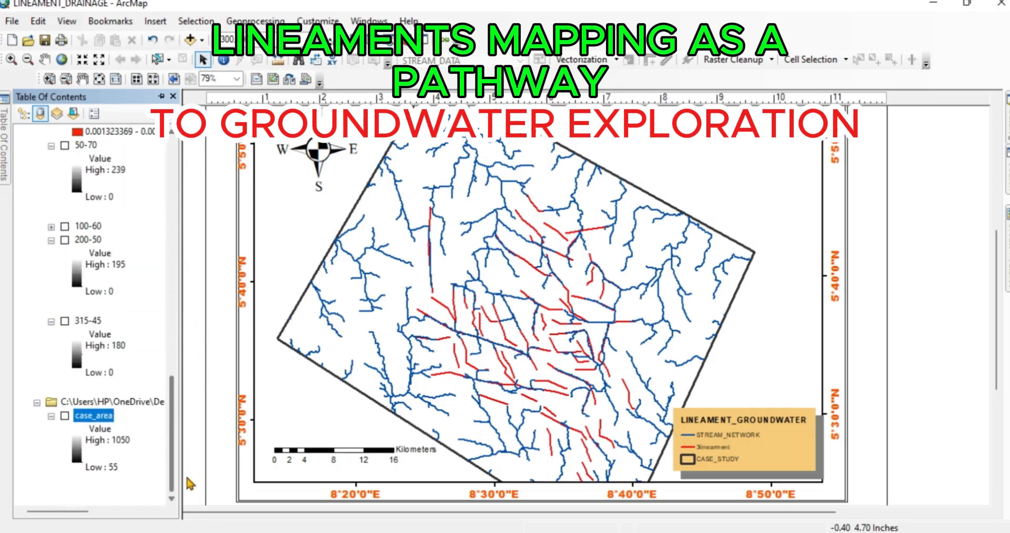
click(64, 415)
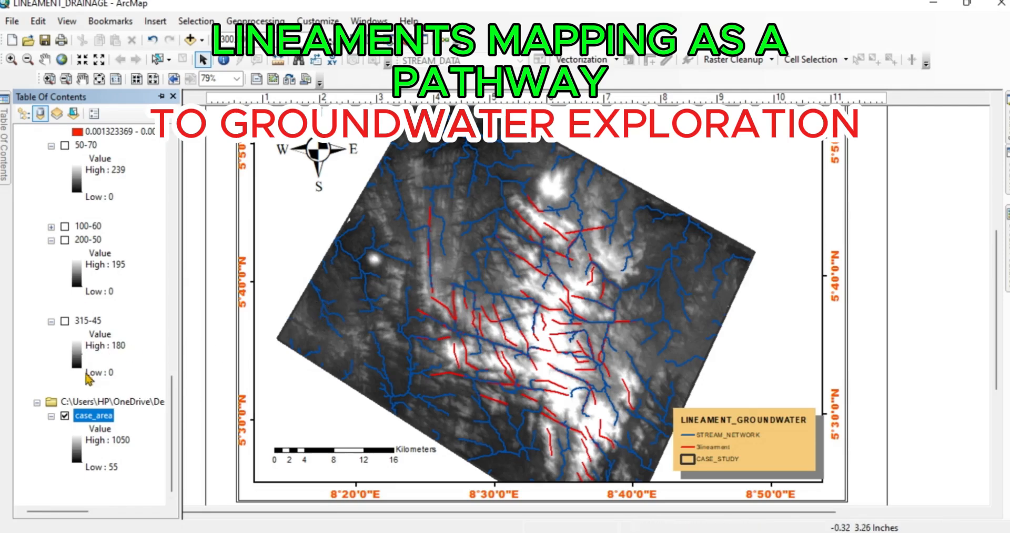
click(64, 415)
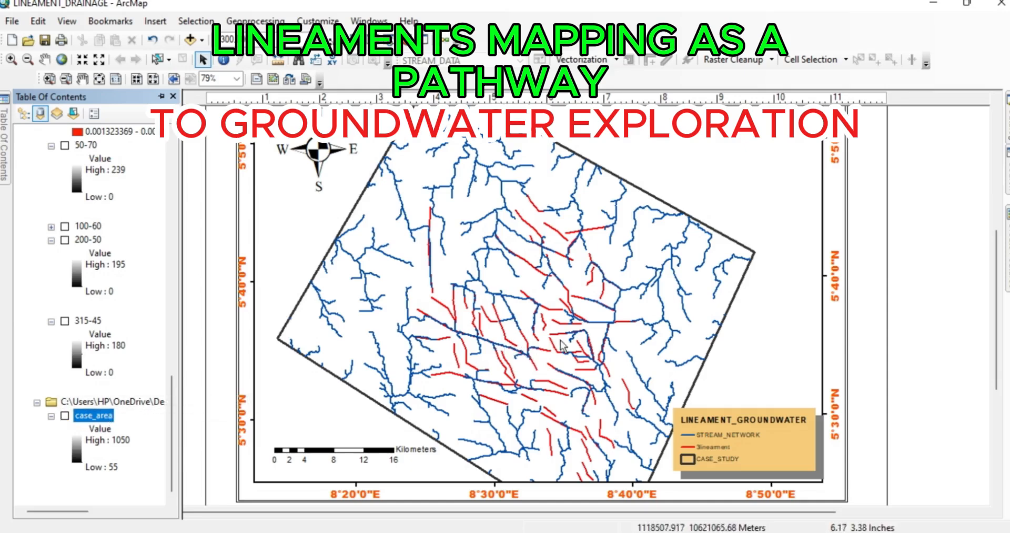
scroll(563, 340, down, 4)
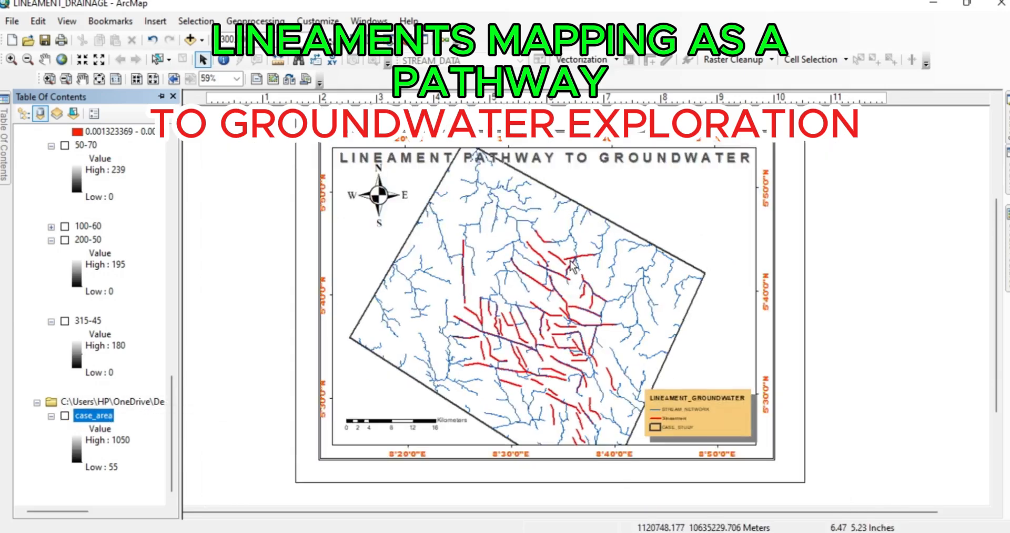
scroll(573, 265, down, 1)
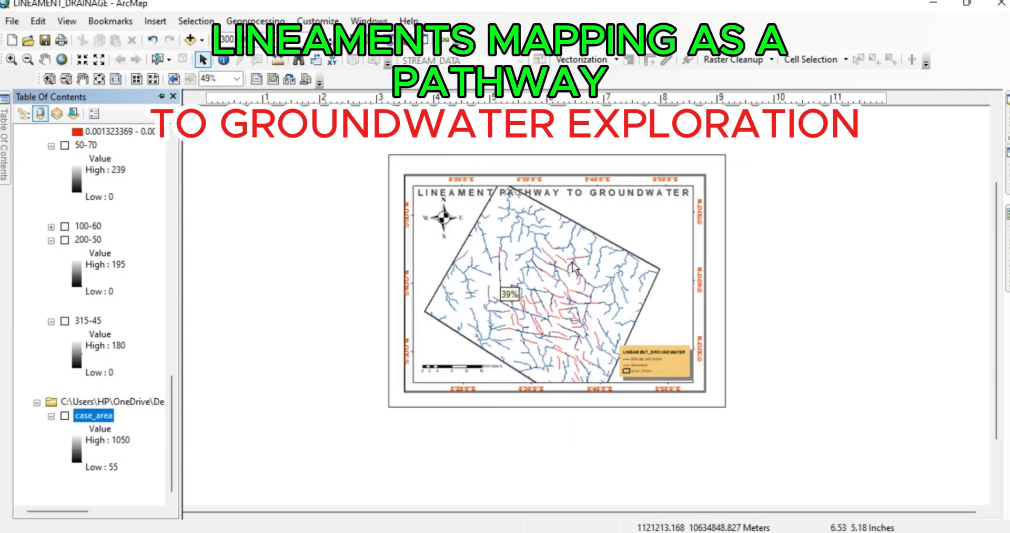
scroll(574, 267, down, 1)
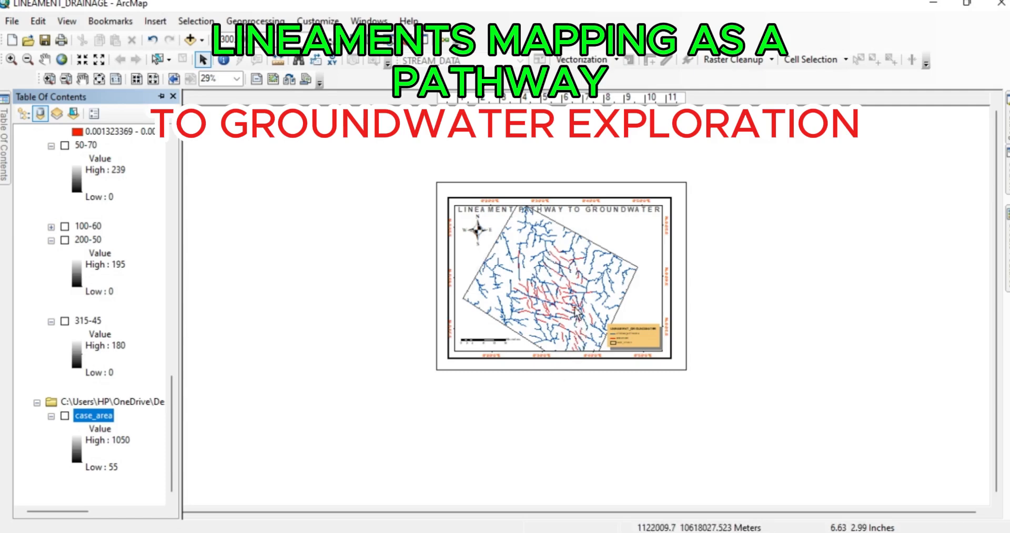
scroll(580, 340, down, 1)
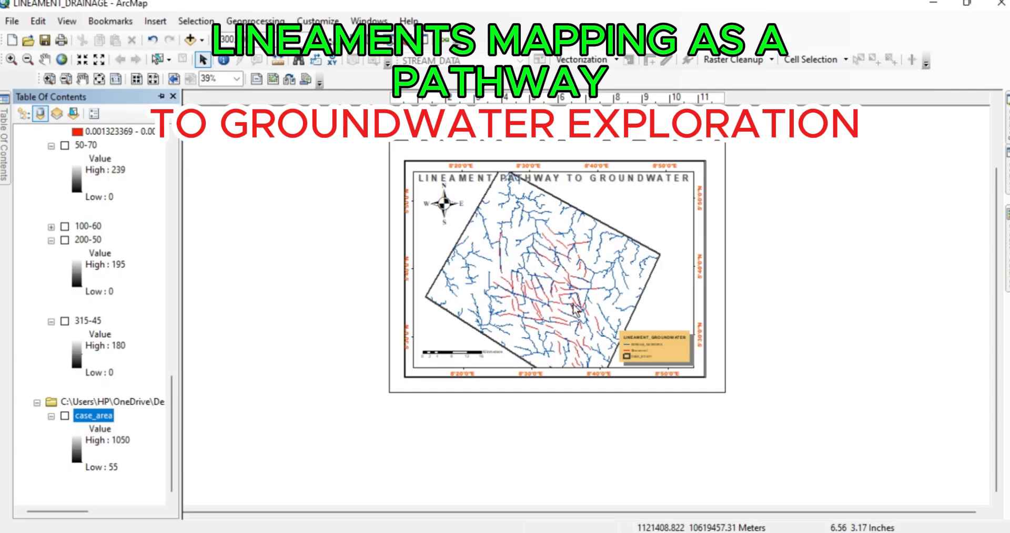